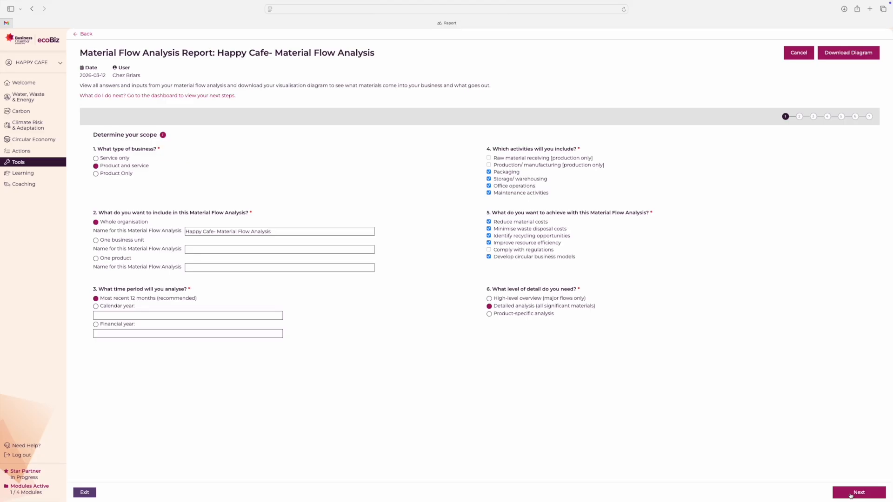
- Proceed from the scope questions to the Material Input Tables and review the raw material, packaging and other input tables
click(851, 496)
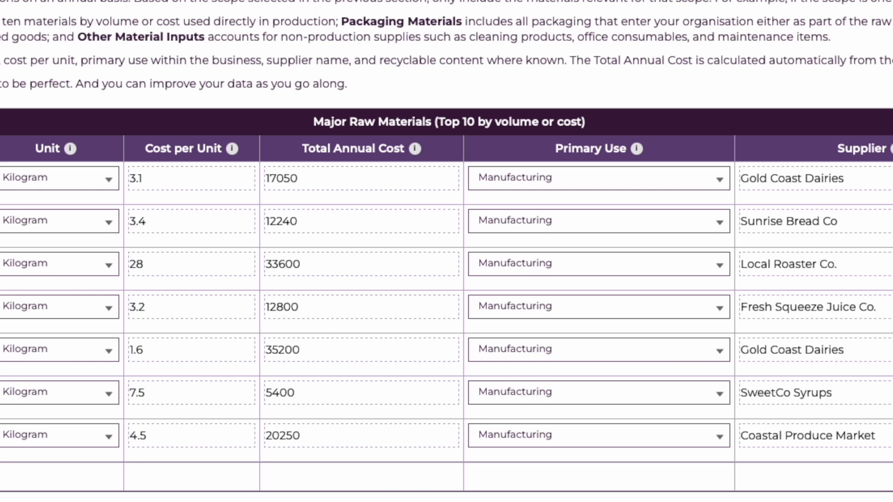
scroll(446, 251, down, 6)
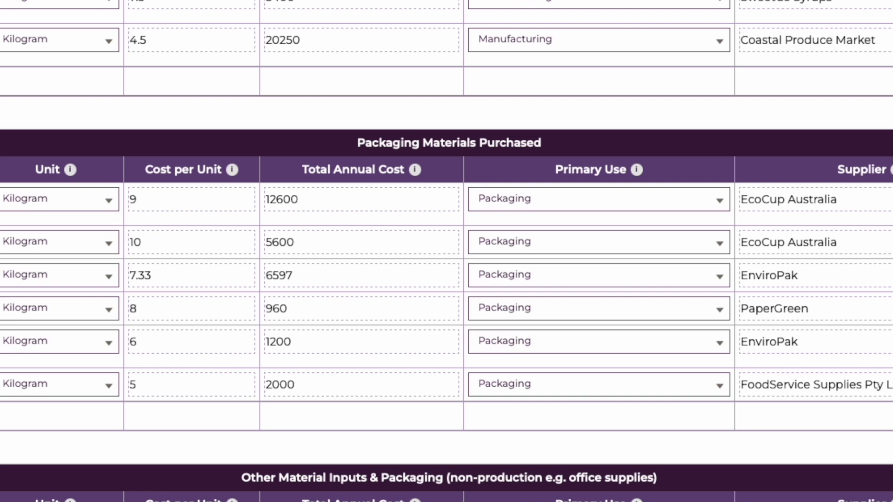
scroll(447, 251, down, 9)
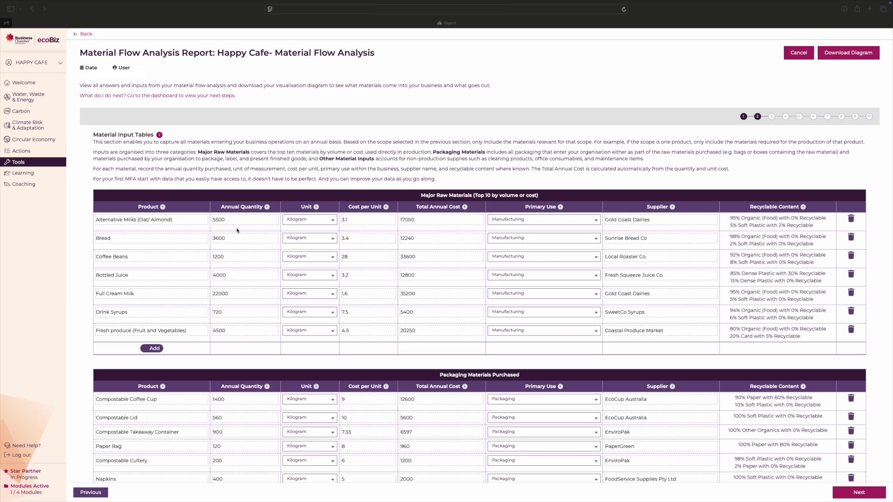
- View the available unit and primary use options for Alternative Milks (Oat/ Almond) in the raw materials table
click(334, 223)
click(334, 222)
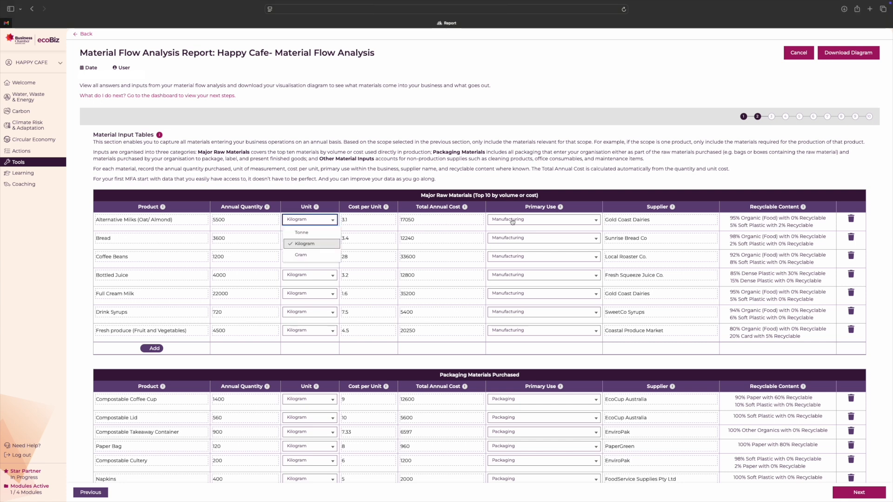
click(596, 221)
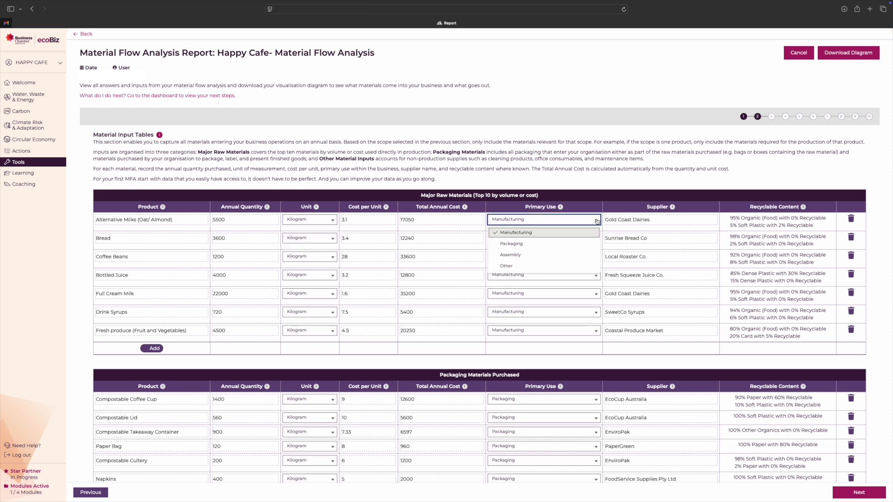
click(609, 230)
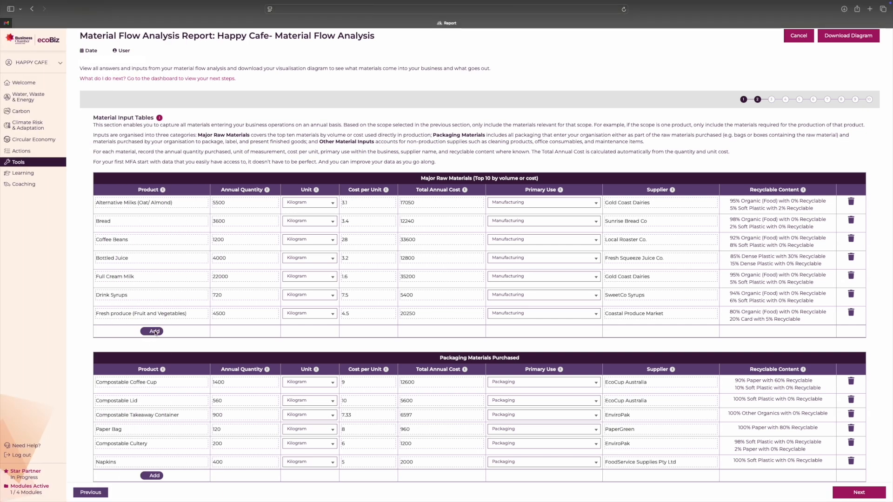
- Start a new product named "product" for the Major Raw Materials table, with Dense Plastic as main material at 80% per product
click(155, 332)
scroll(430, 228, down, 10)
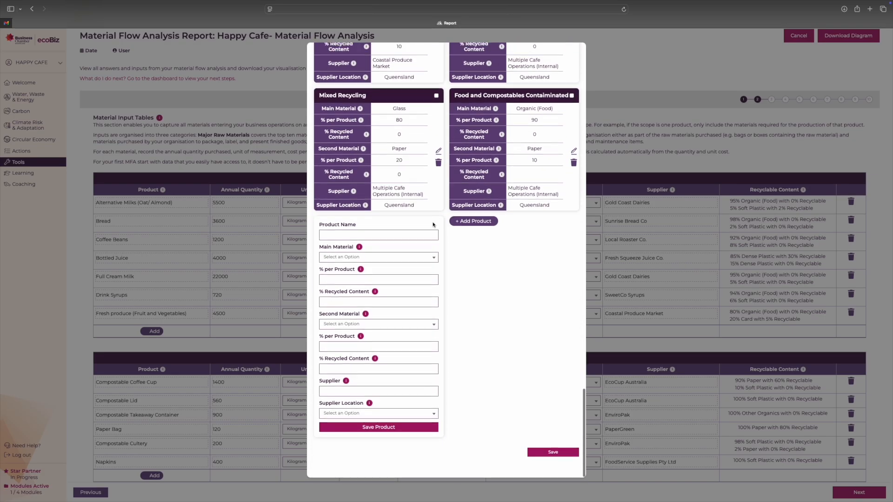
click(393, 250)
text(product)
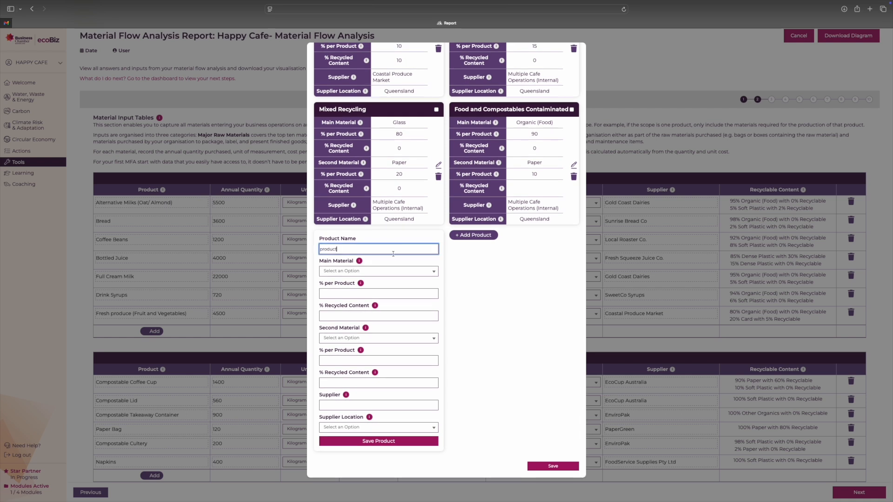
click(390, 270)
click(410, 309)
click(411, 294)
text(80)
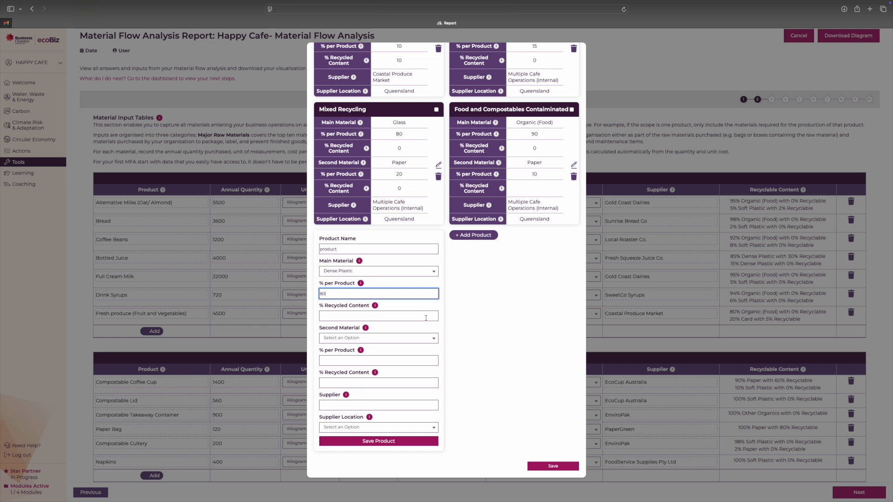
- Give the new product Paper as second material at 20% and the supplier "supplier", and save it into the raw materials table
click(430, 338)
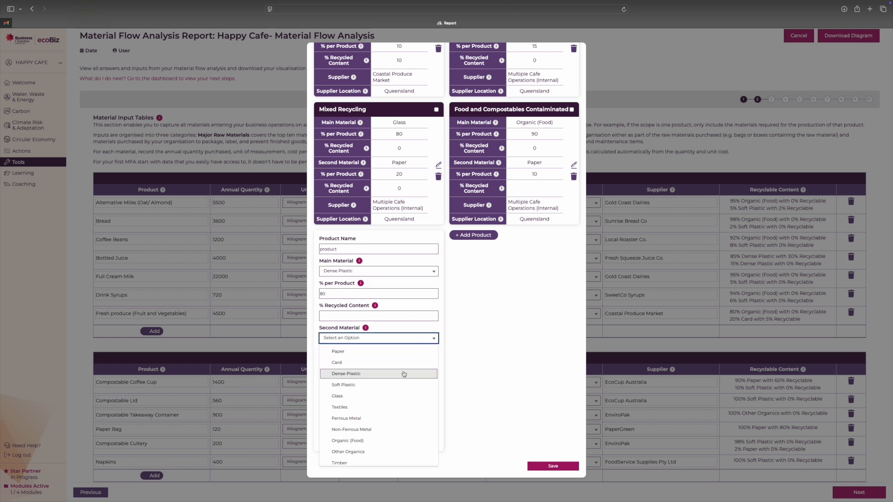
click(403, 351)
click(401, 362)
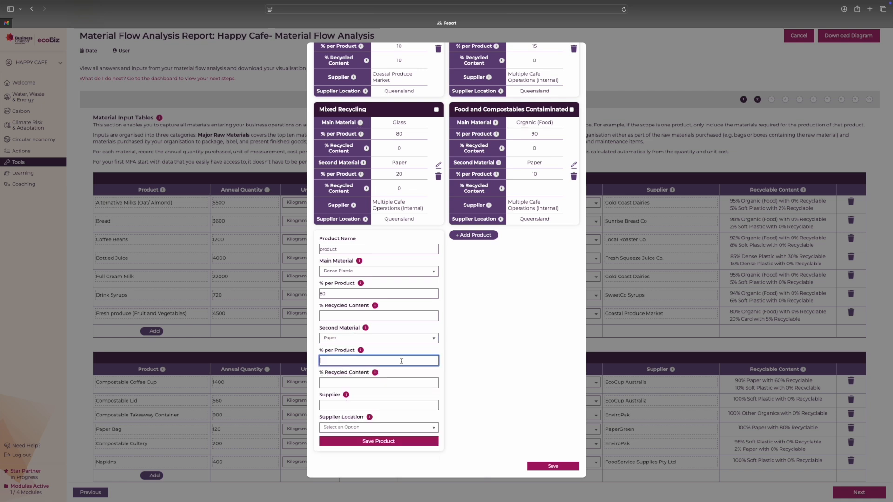
text(20)
click(458, 371)
click(405, 406)
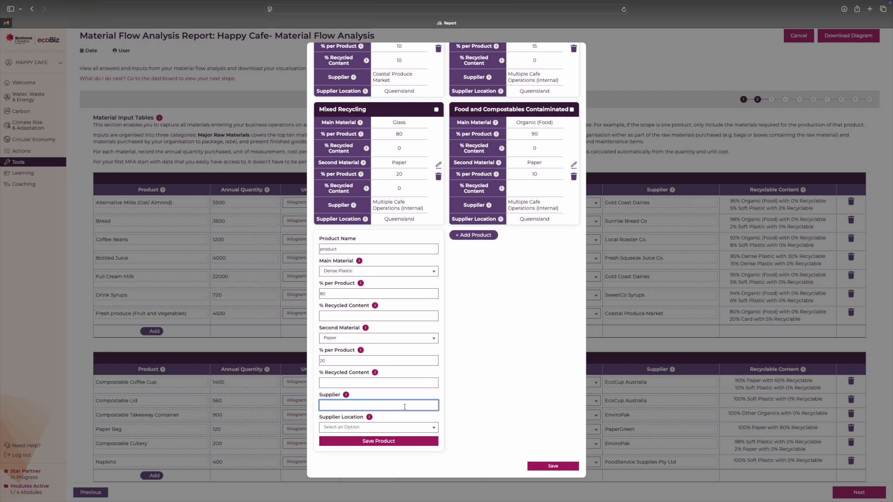
text(supplier)
click(413, 441)
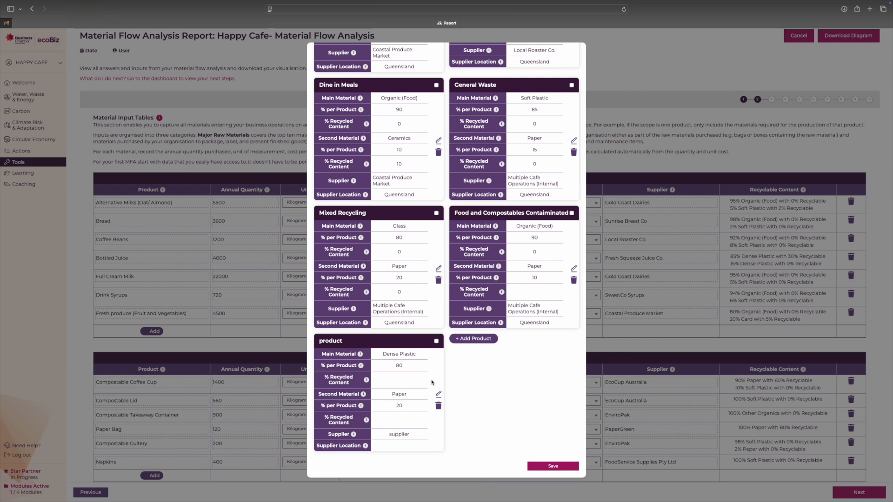
click(553, 467)
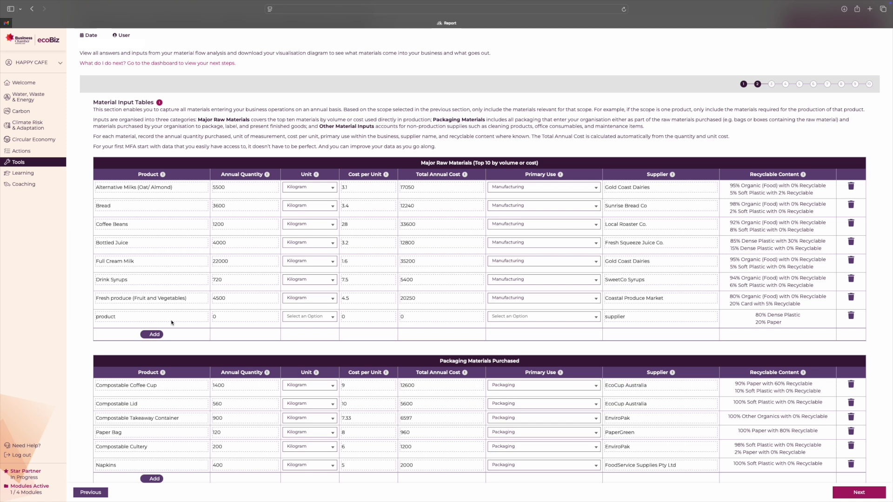
- Fill in the new product's row with annual quantity 1000, unit Kilogram, cost per unit 4 and primary use Packaging
click(232, 349)
text(1000)
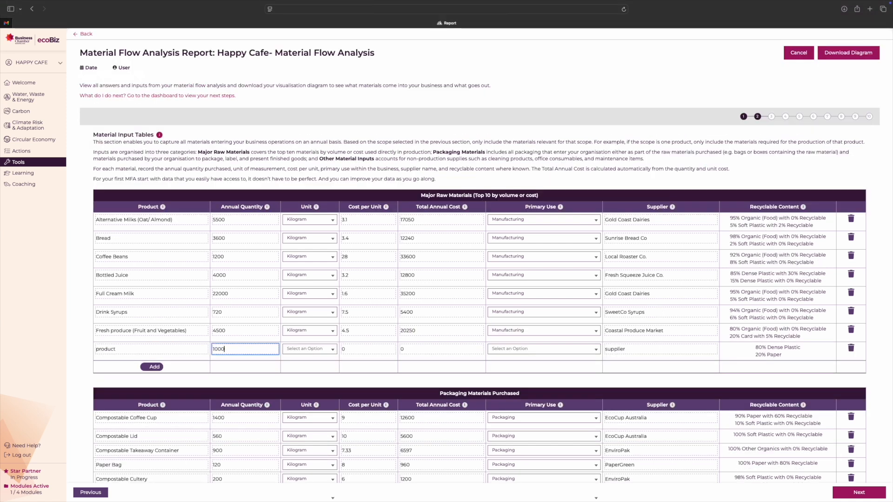
click(331, 350)
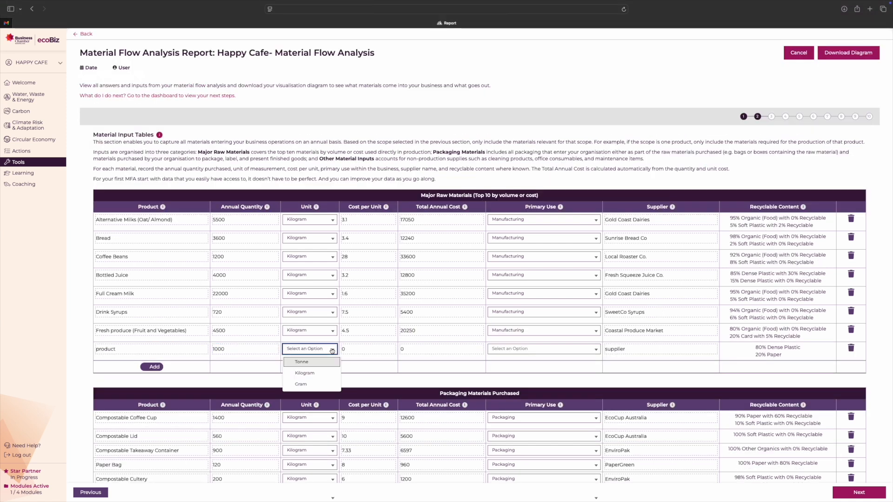
click(324, 372)
click(364, 351)
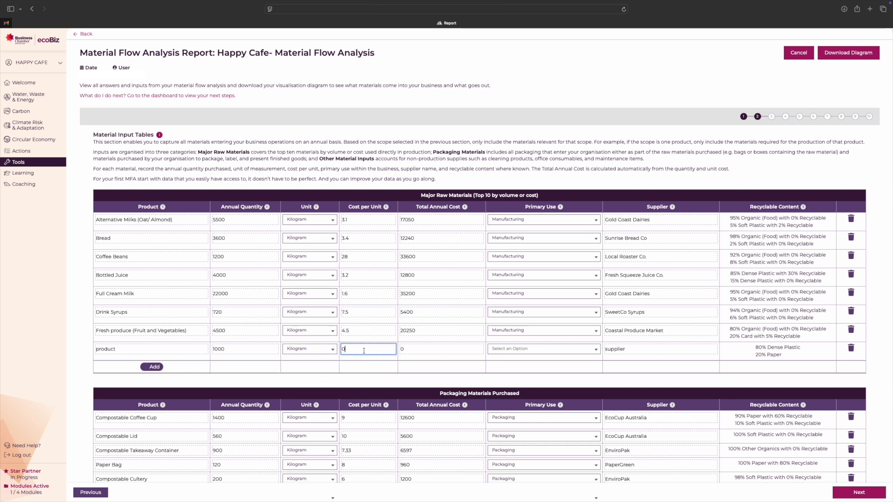
text(4)
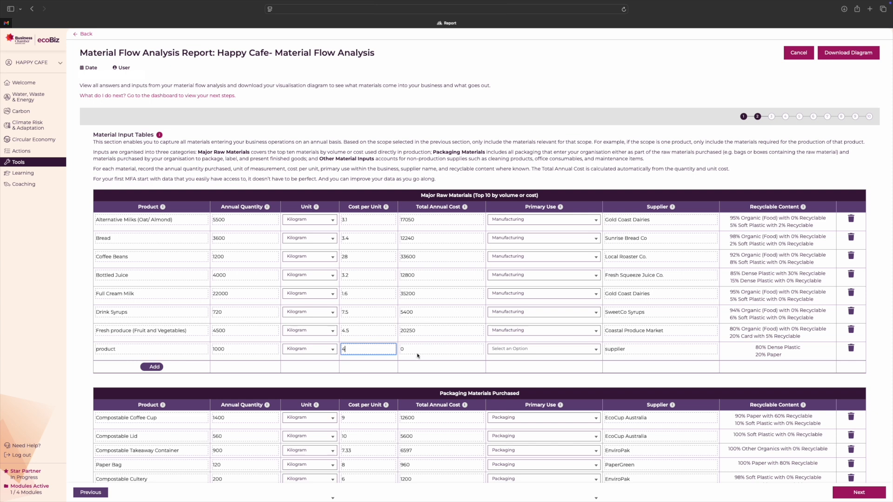
click(503, 352)
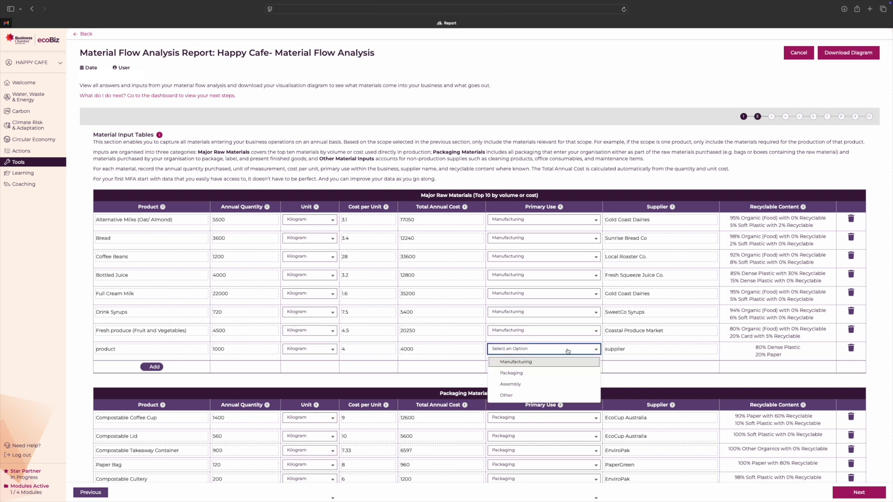
click(527, 374)
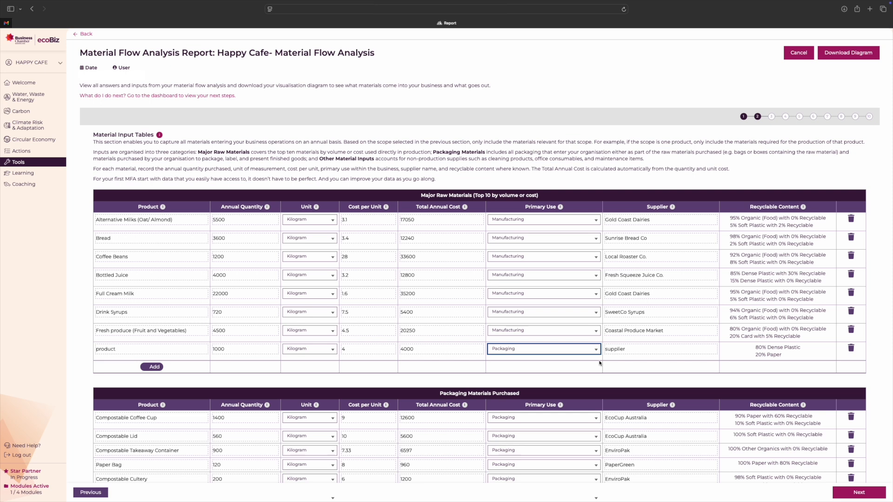
- Continue past the Material Input Questions and Process Operations to the Material Output Tables and review all three output tables
click(850, 492)
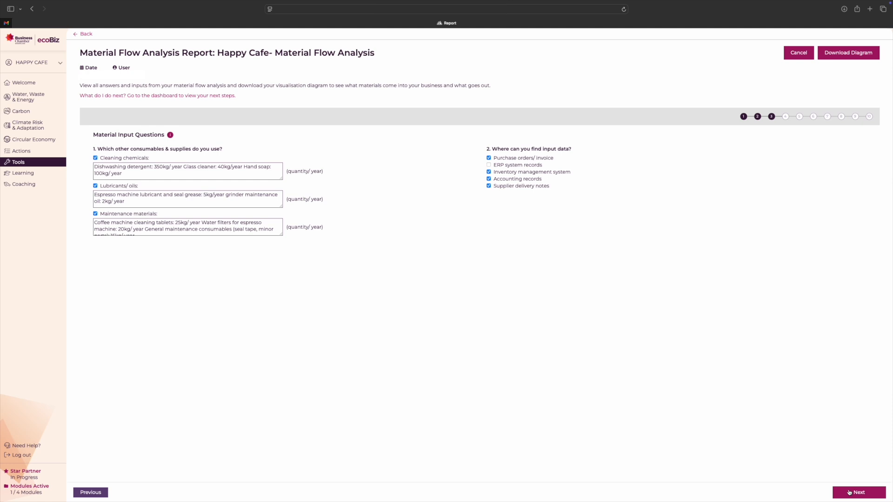
click(850, 492)
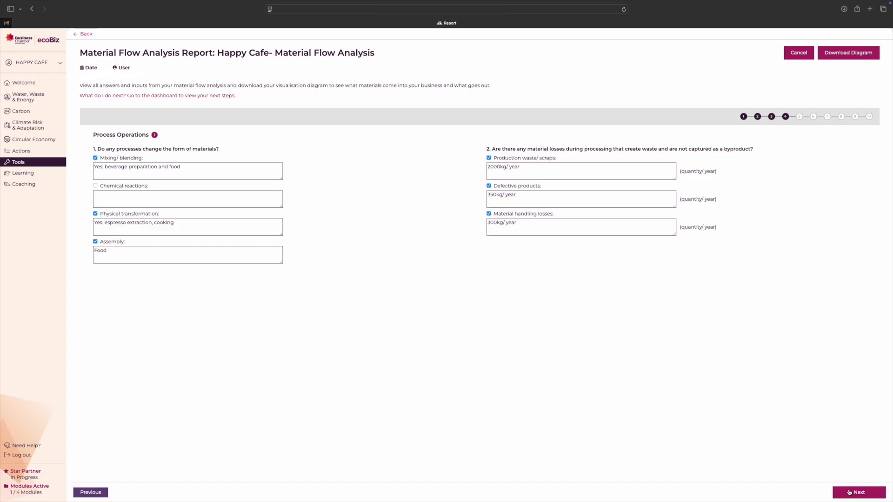
click(850, 492)
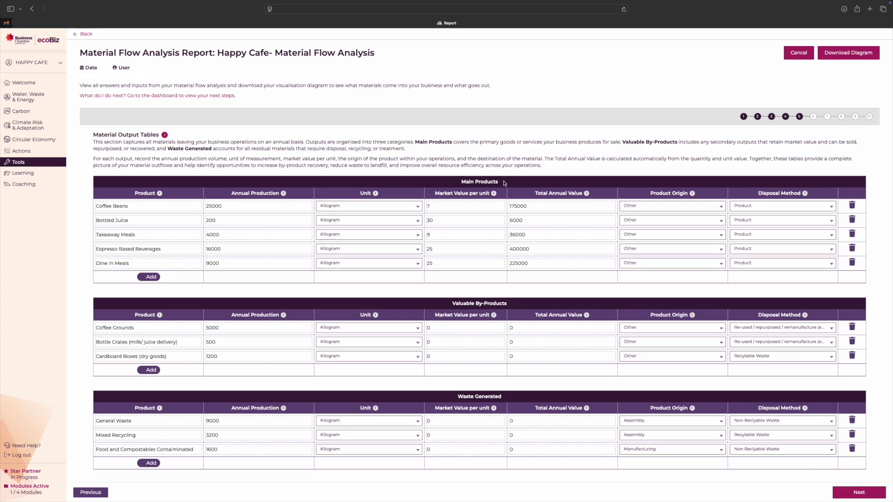
scroll(513, 244, down, 3)
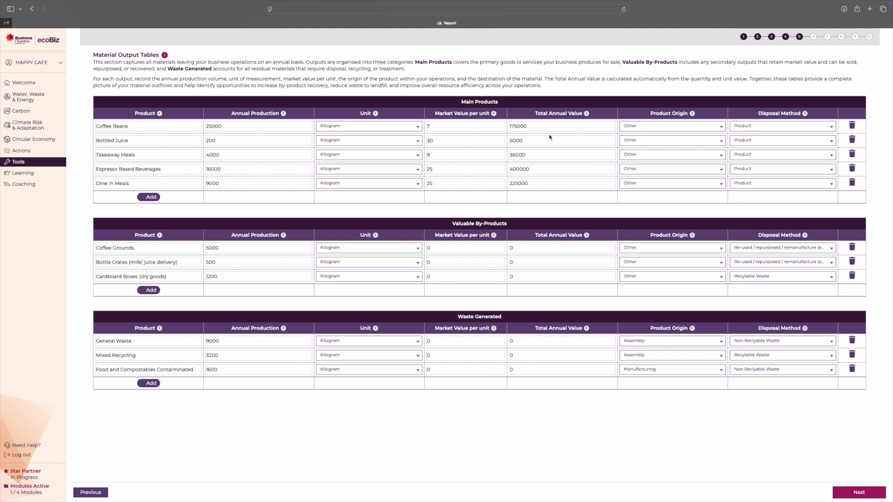
- Continue past the Material Output Questions to the Visualisation and inspect the card and paper flows in the Sankey diagram
click(854, 492)
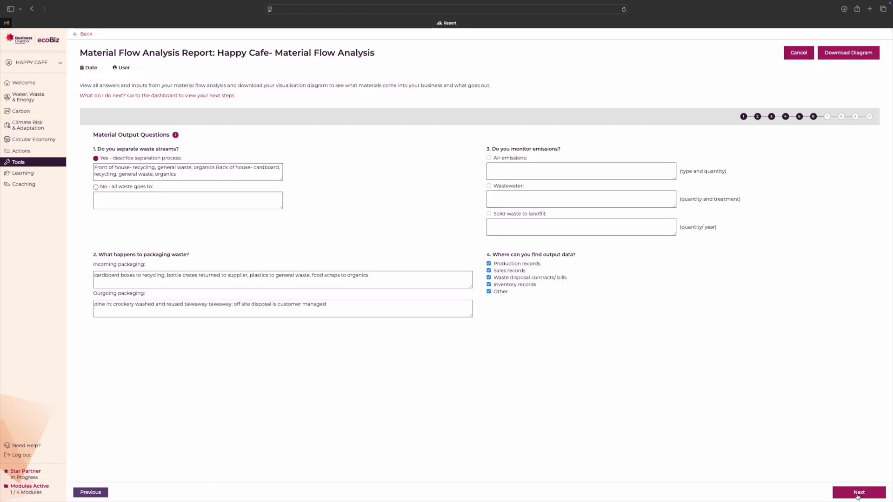
click(858, 493)
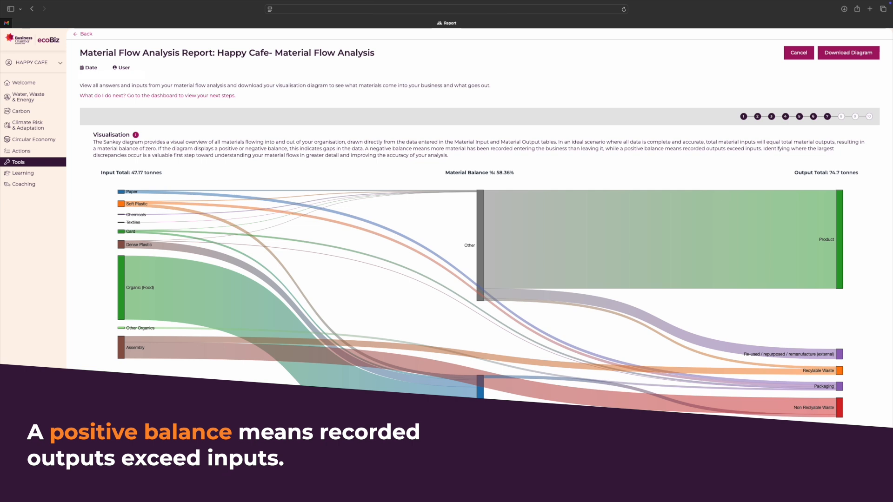
mouse_move(154, 247)
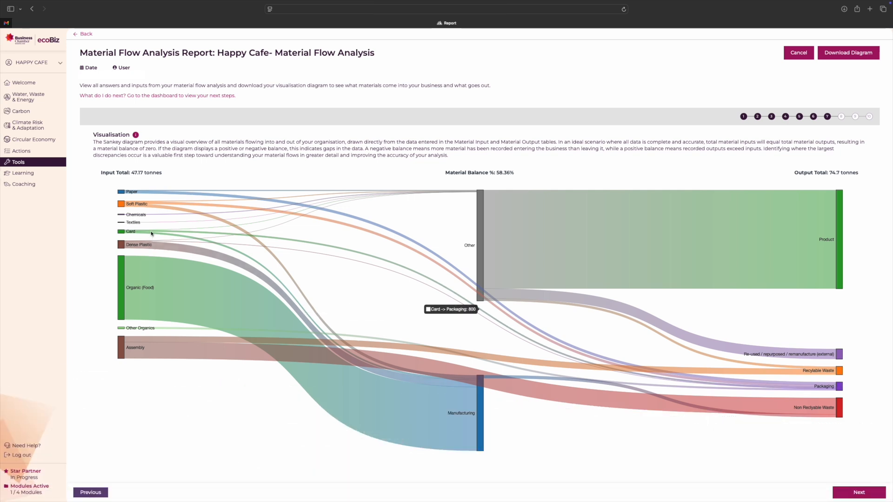
mouse_move(148, 208)
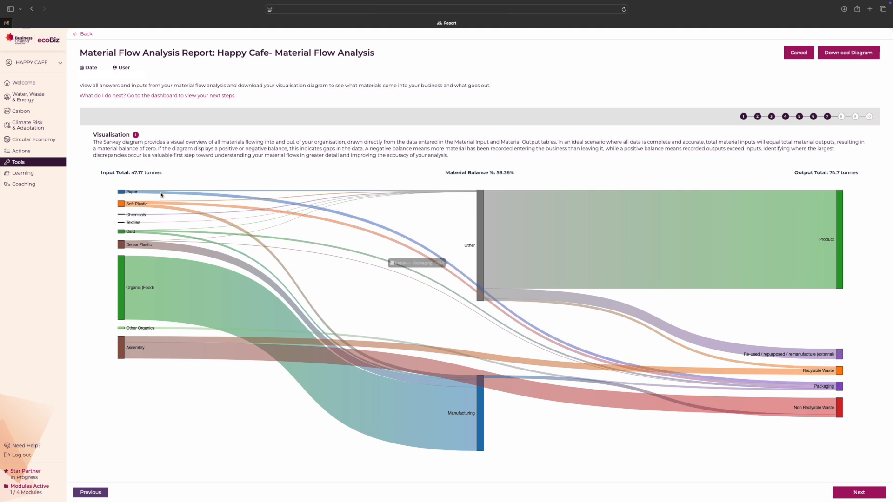
mouse_move(162, 195)
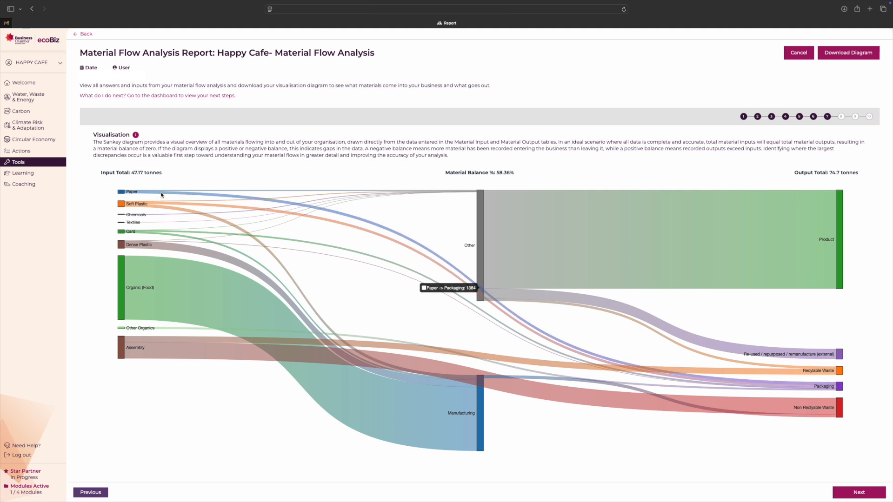
- Continue through the Material Balance & Validation and Implementation Planning pages and complete the report
click(859, 493)
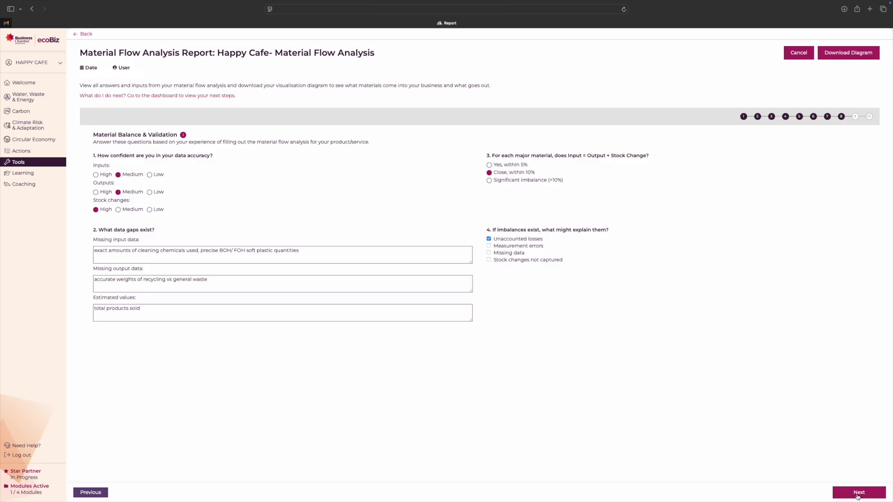
click(858, 494)
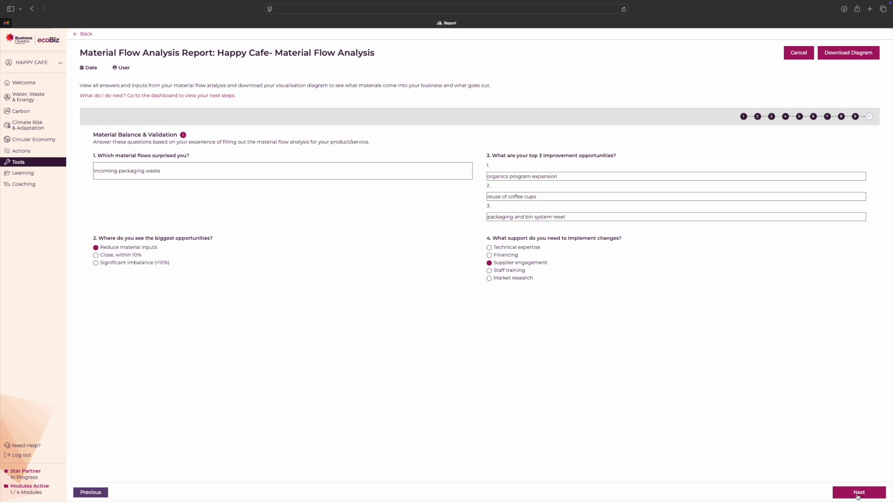
click(858, 496)
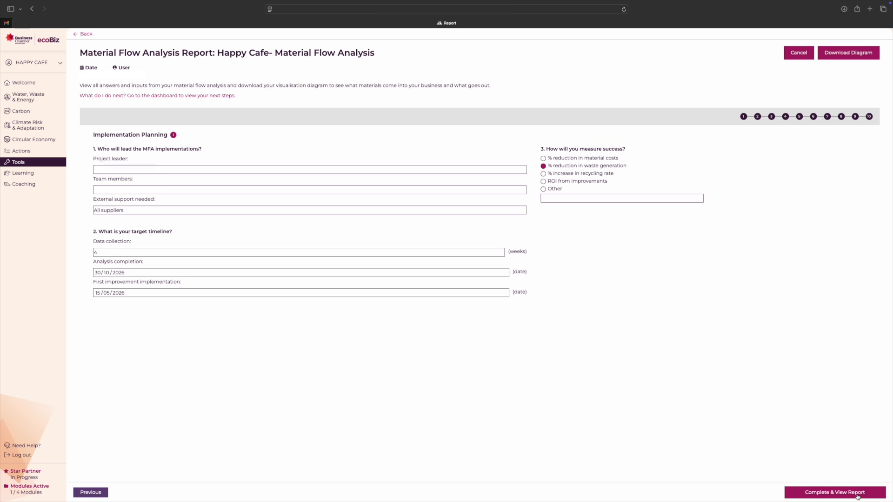
click(859, 496)
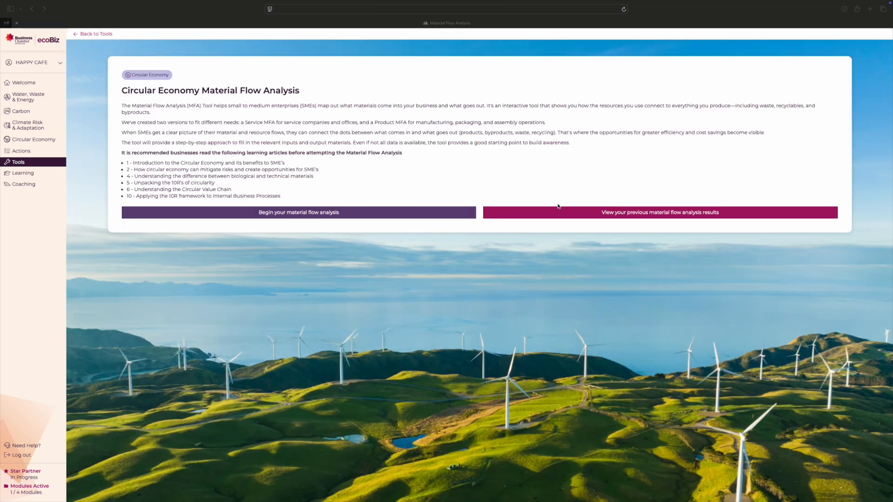
- Open the Happy Cafe- Material Flow Analysis report from the previous results and switch it to editing
click(614, 214)
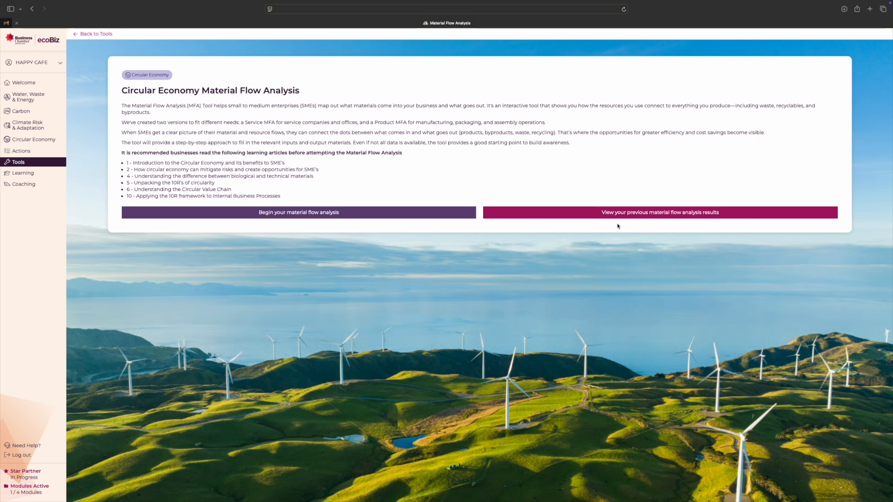
click(618, 214)
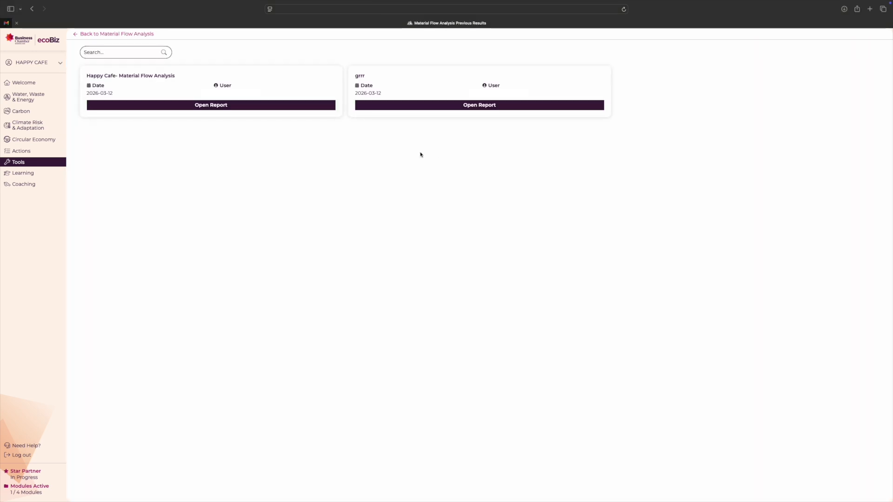
click(224, 106)
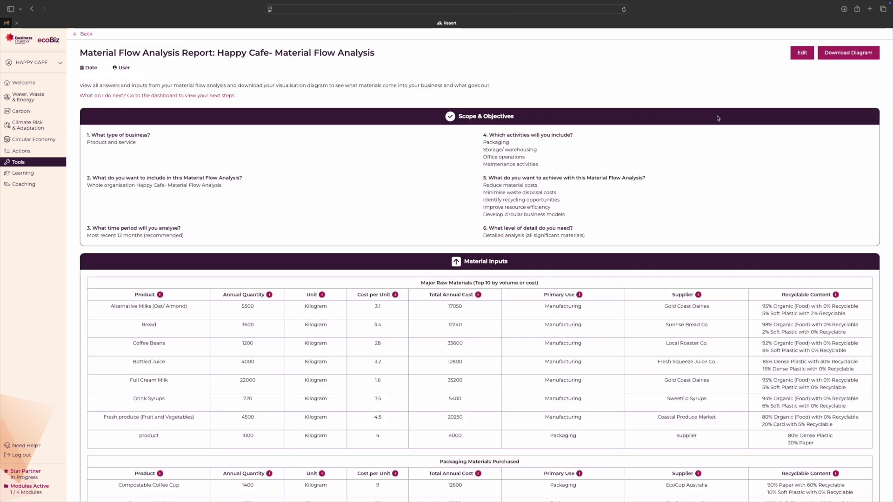
click(803, 52)
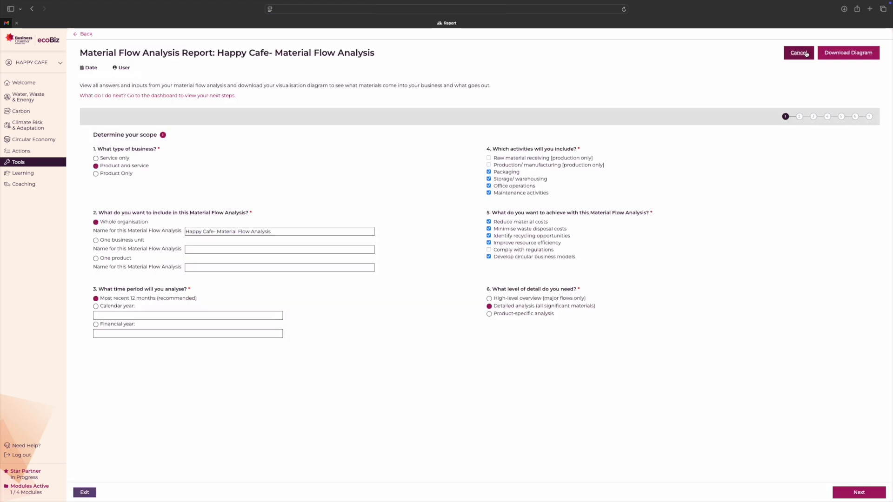